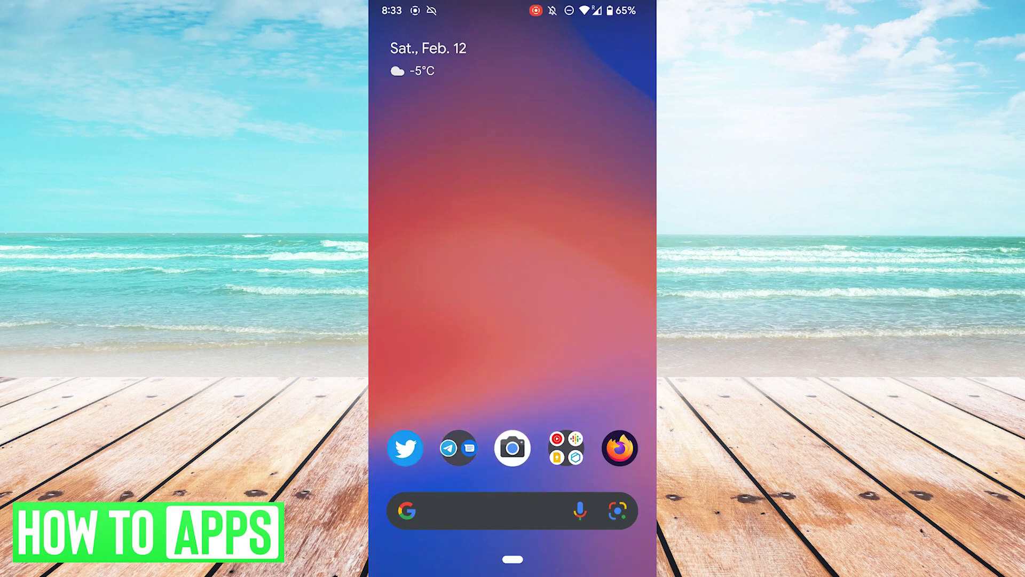
# Open the Internet panel from full quick settings, then dismiss it to the home screen.
pyautogui.moveTo(513, 8); pyautogui.dragTo(491, 476)
pyautogui.moveTo(549, 270); pyautogui.dragTo(549, 497)
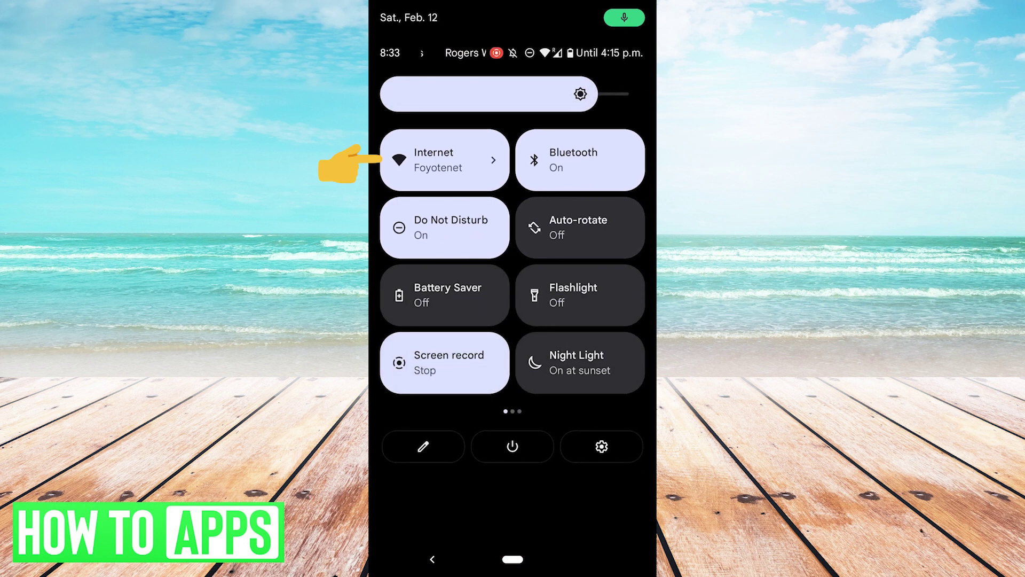
pyautogui.click(454, 166)
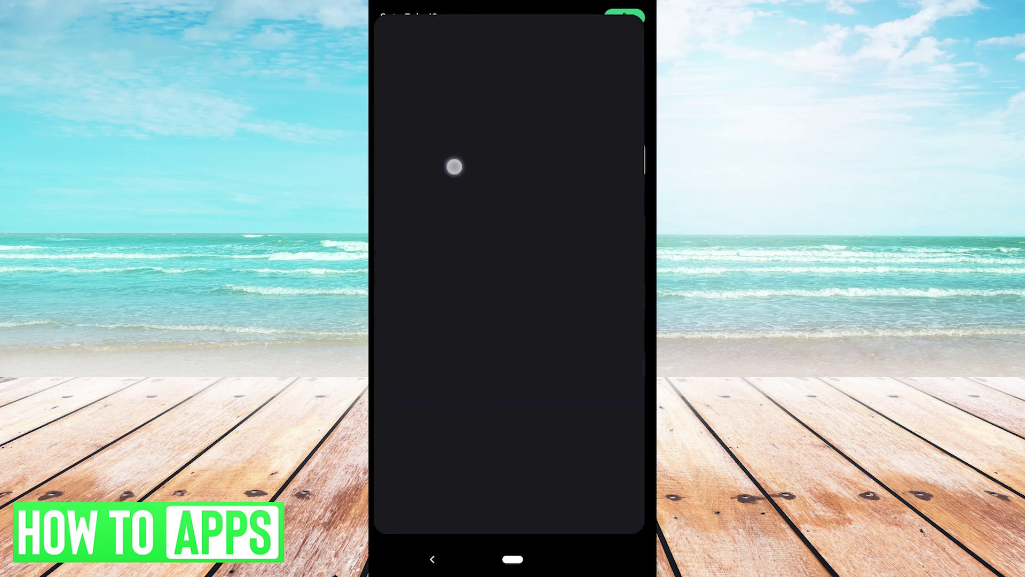
pyautogui.click(433, 559)
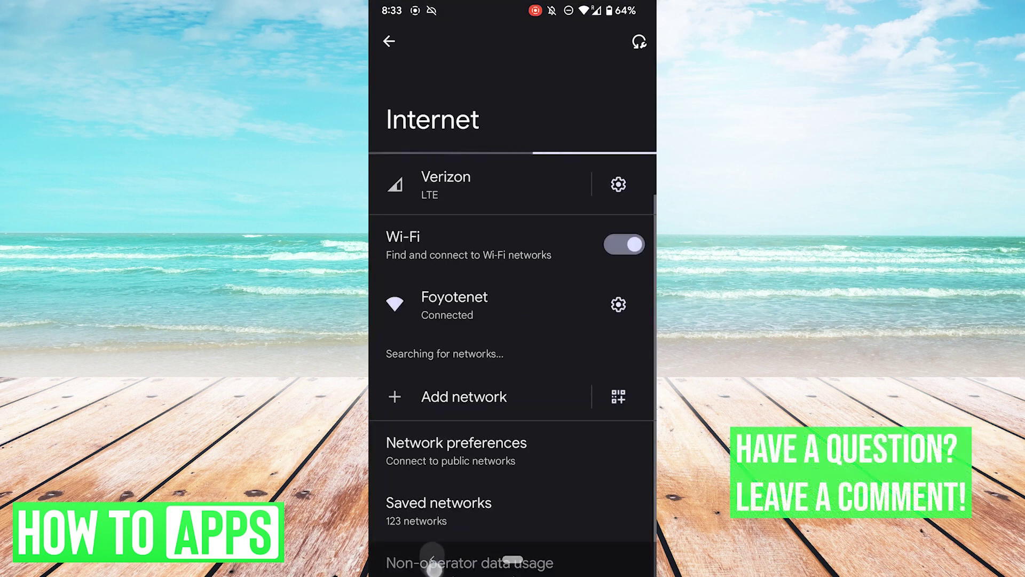
# Open Settings from quick settings and go to Network and Internet > Internet.
pyautogui.moveTo(593, 41); pyautogui.dragTo(533, 470)
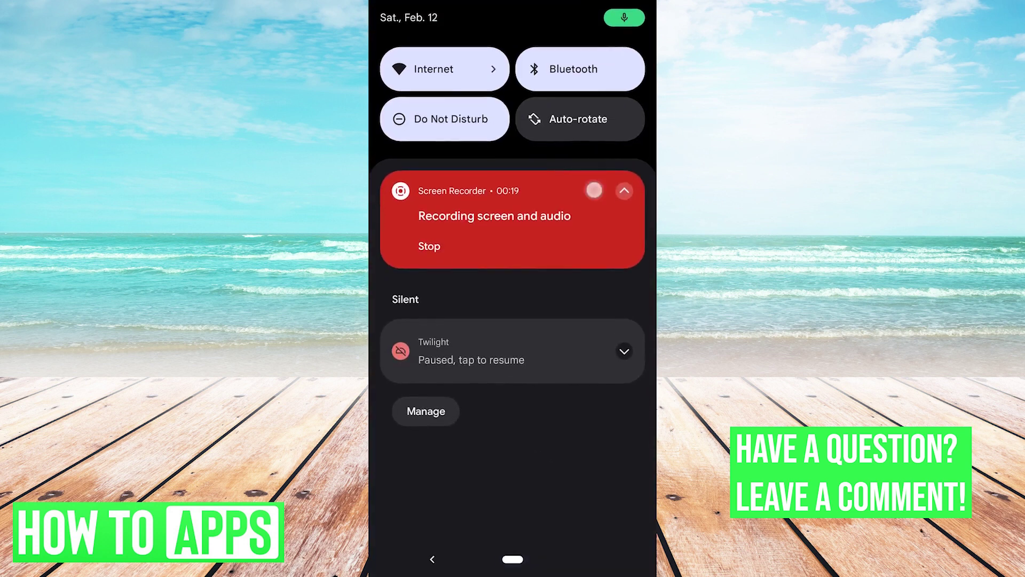
pyautogui.moveTo(593, 187); pyautogui.dragTo(593, 480)
pyautogui.click(601, 447)
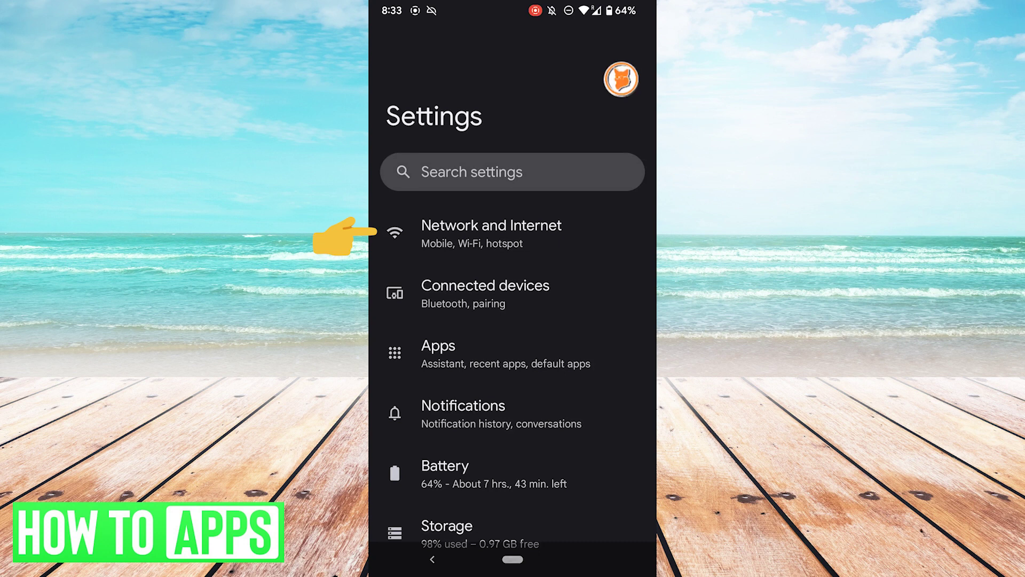
pyautogui.click(609, 231)
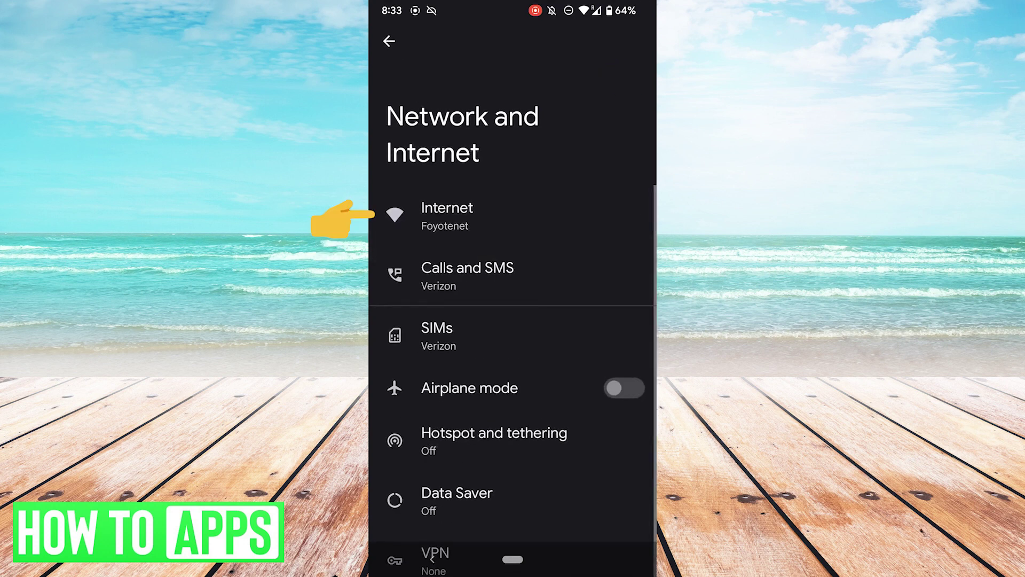
pyautogui.click(600, 217)
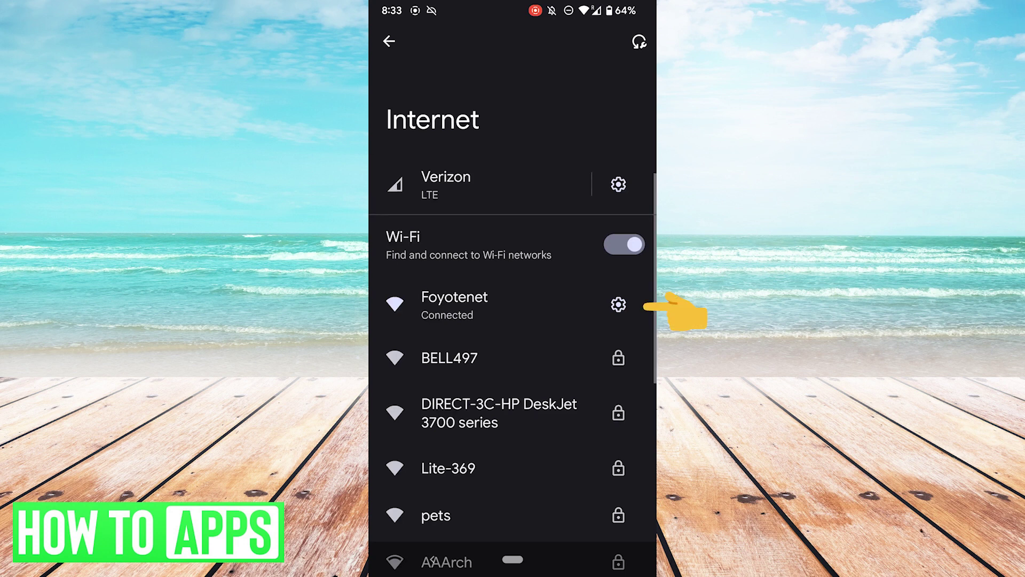
# View the connected Foyotenet network's details and choose to share the network.
pyautogui.click(618, 305)
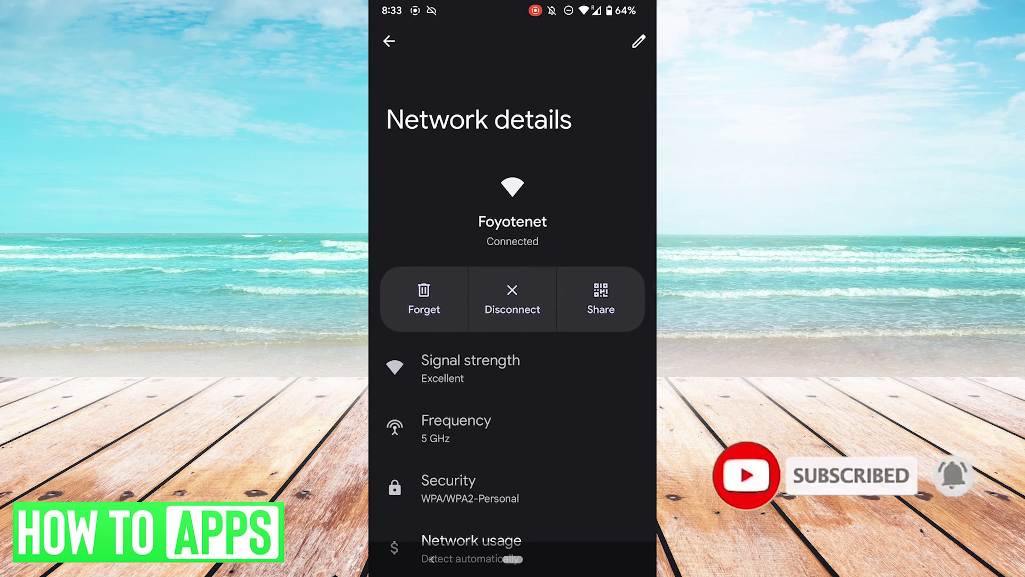
pyautogui.scroll(-1, 545, 425)
pyautogui.moveTo(544, 425); pyautogui.dragTo(559, 371)
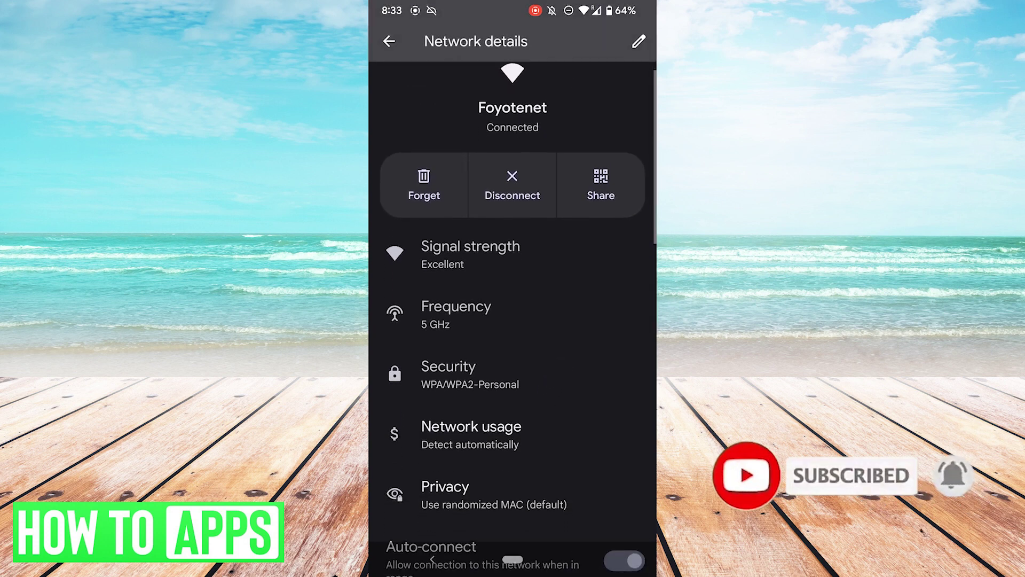
pyautogui.moveTo(573, 297); pyautogui.dragTo(551, 428)
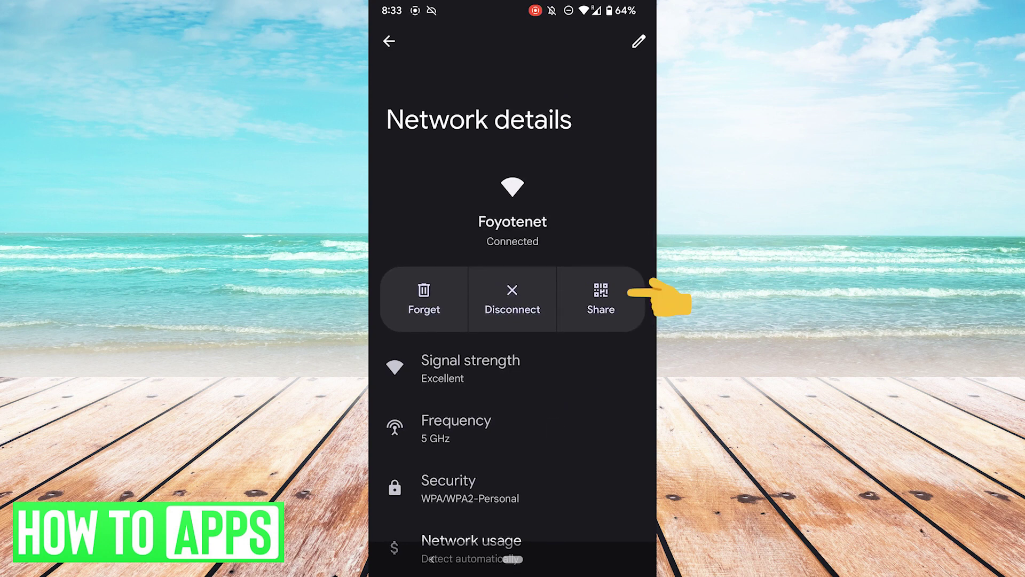
pyautogui.click(600, 298)
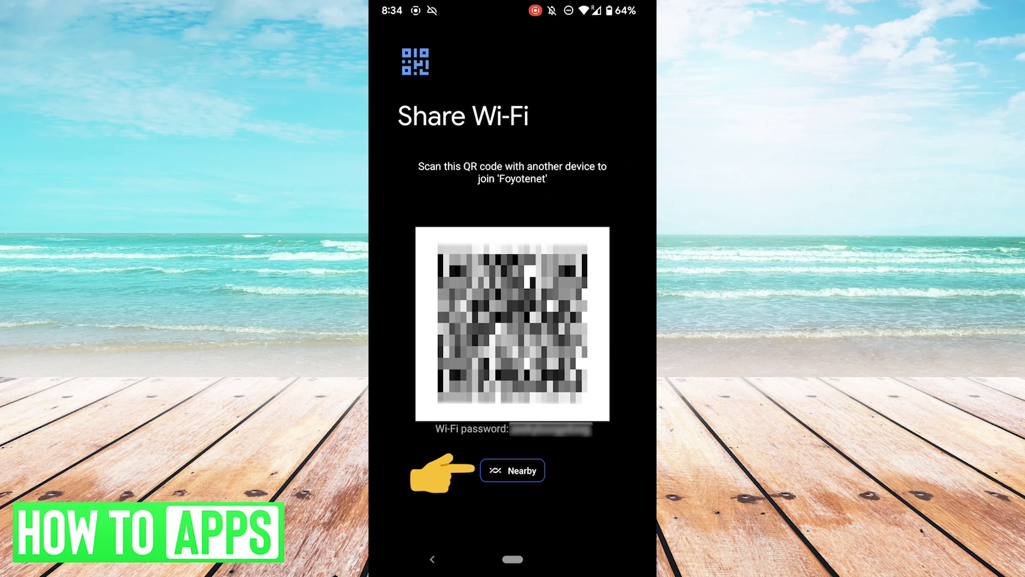
# Start Nearby sharing of Foyotenet, which brings up the Turn on Nearby Share prompt.
pyautogui.click(512, 469)
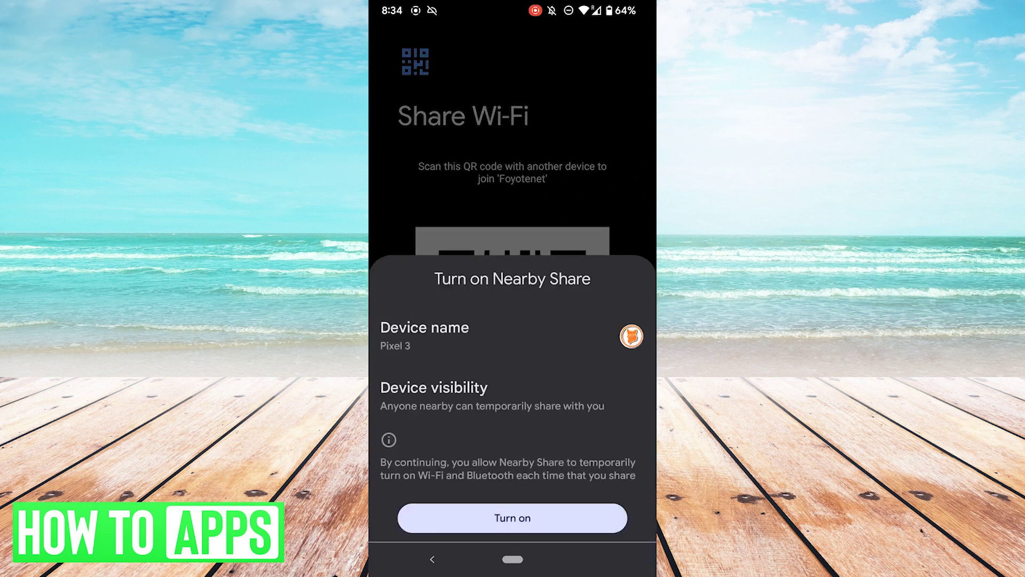
pyautogui.click(433, 559)
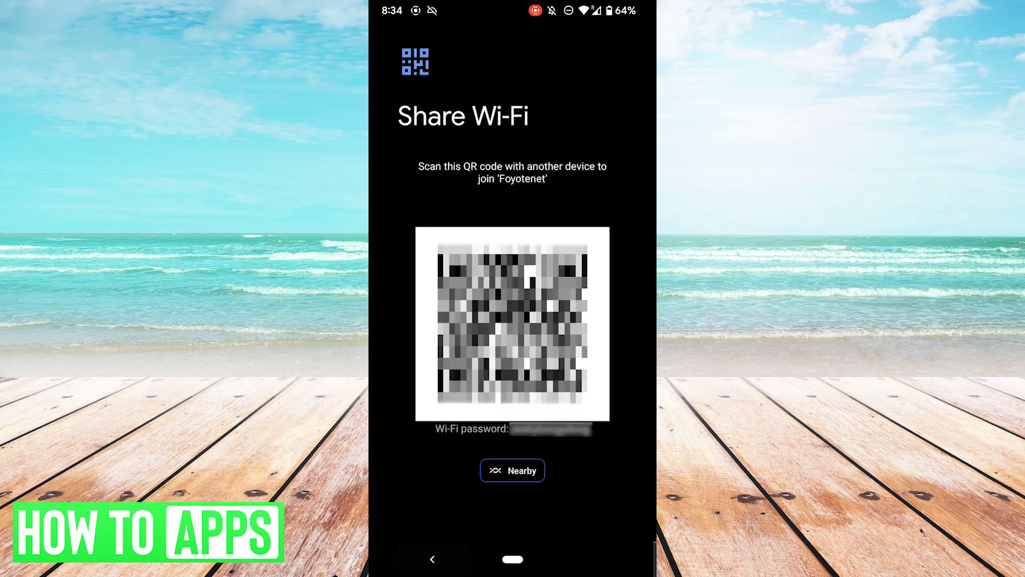